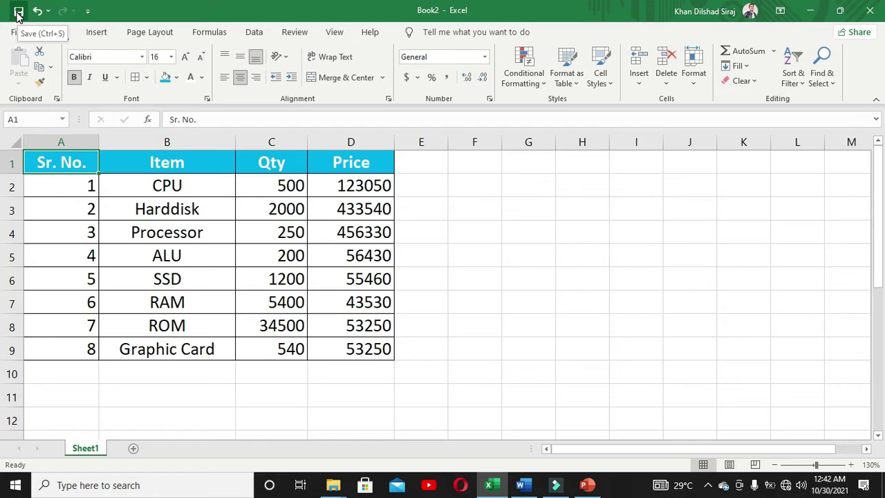
- Open Excel's save prompt and its location list, then cancel without saving
left_click(18, 12)
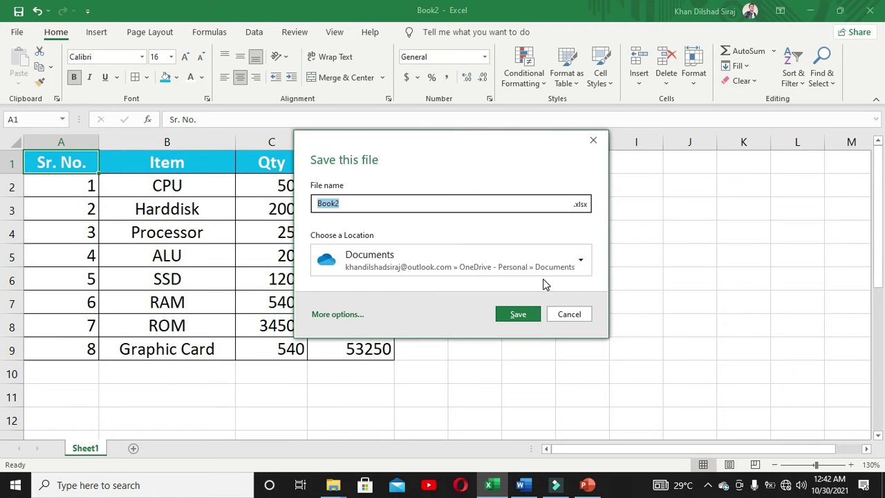
left_click(563, 270)
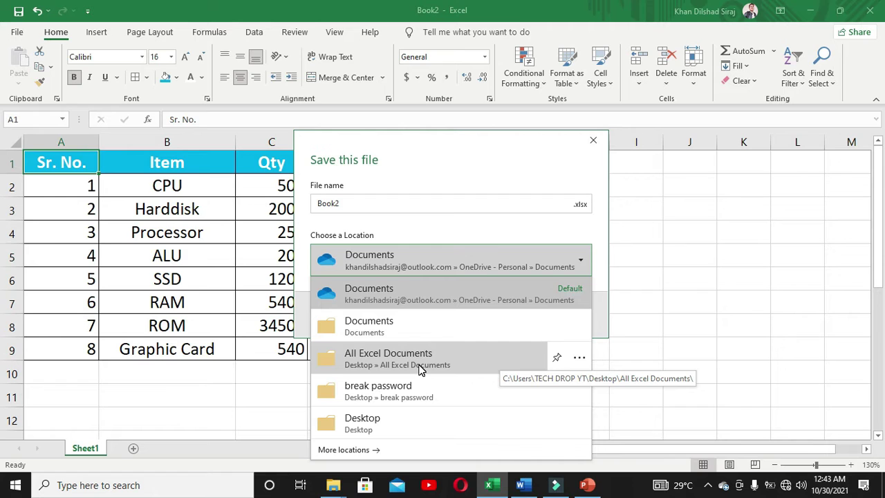
left_click(592, 142)
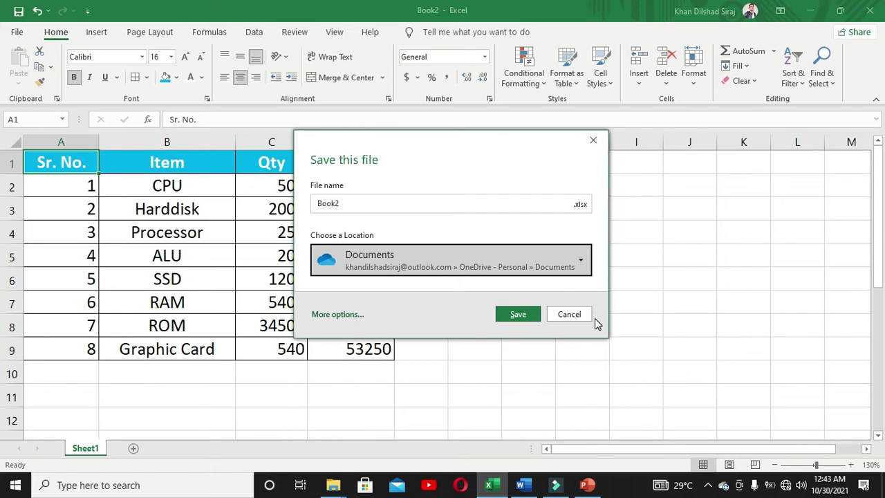
left_click(573, 314)
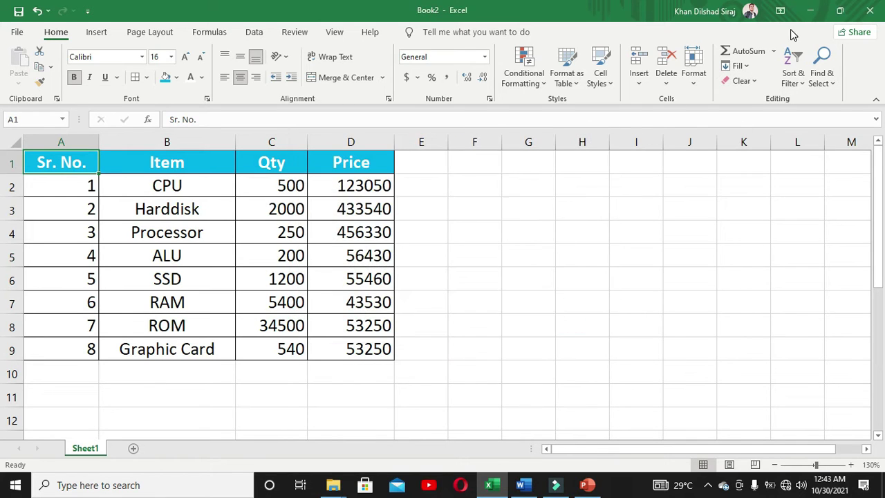
- Move the All Excel Documents desktop folder further right, away from the other folders
left_click(807, 12)
left_click(804, 14)
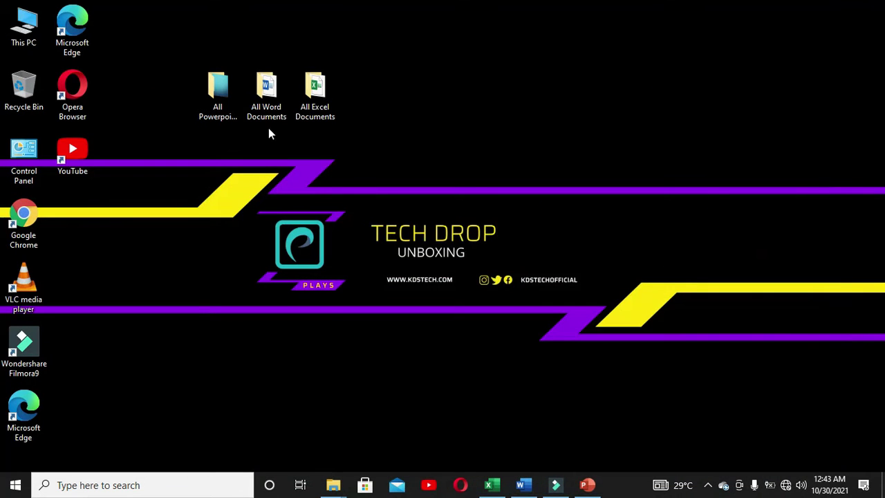
left_click_drag(314, 96, 408, 98)
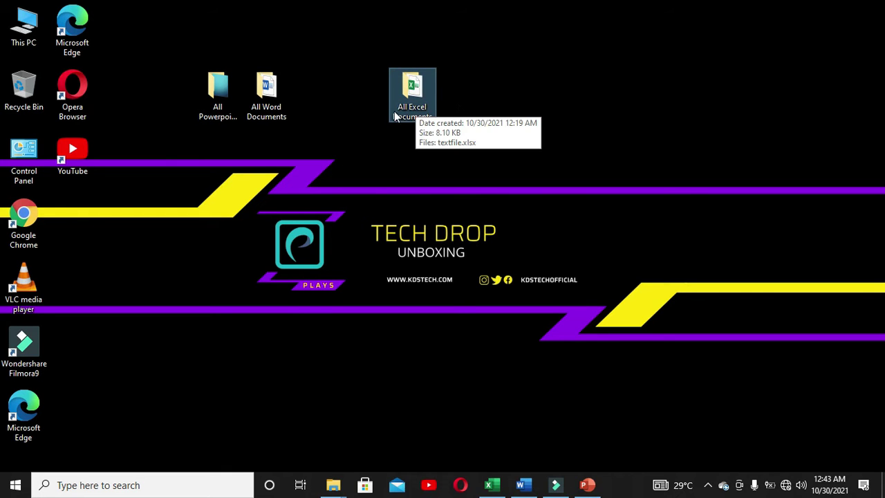
left_click(492, 485)
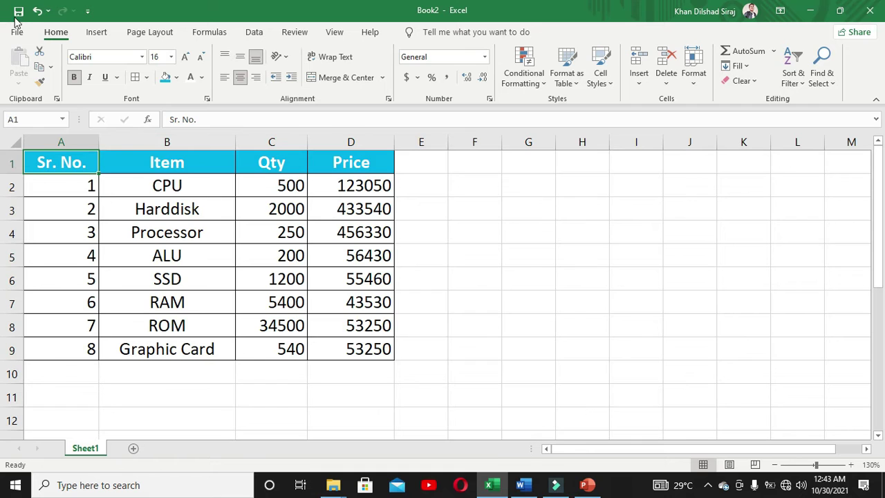
- Set All Excel Documents as Excel's default location and save Book2 into it
left_click(18, 12)
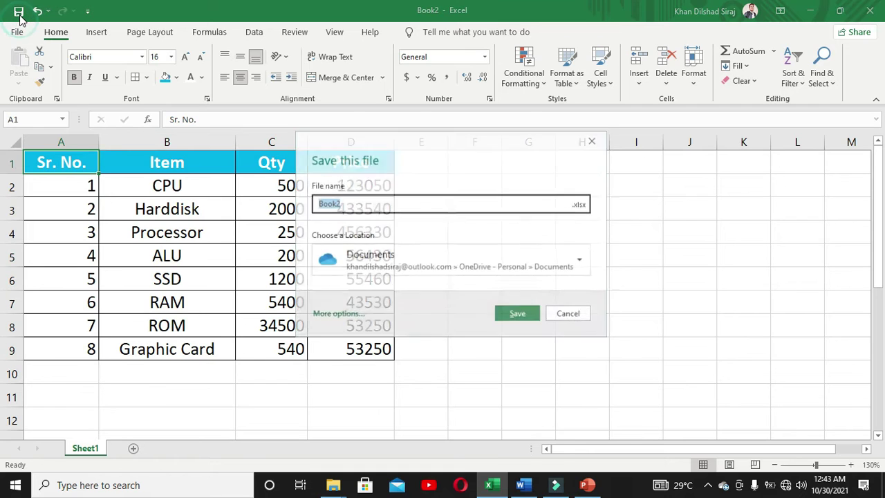
left_click(583, 266)
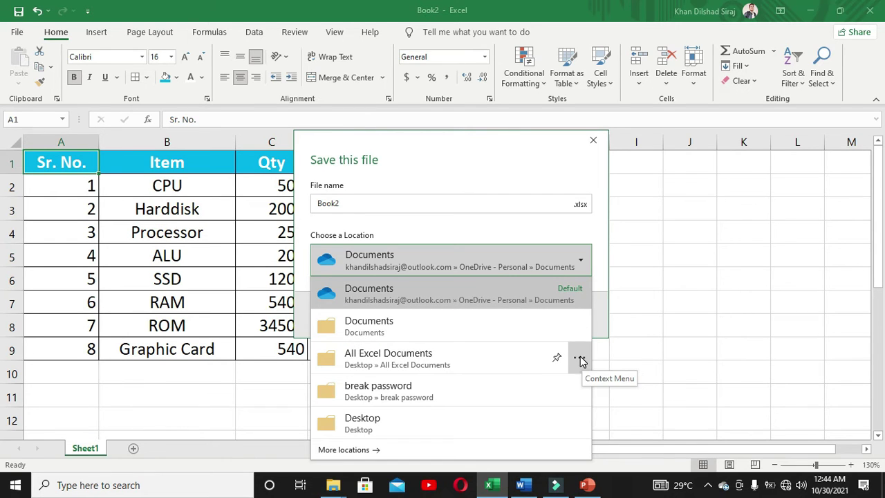
left_click(579, 359)
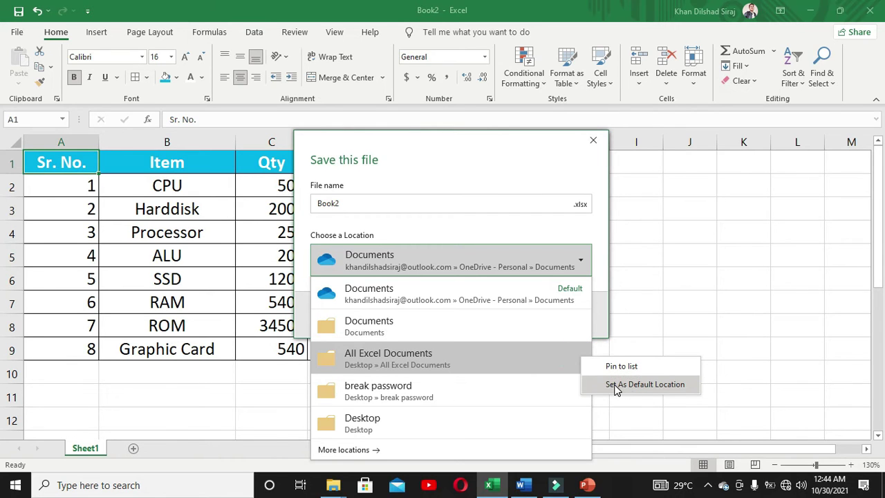
left_click(644, 390)
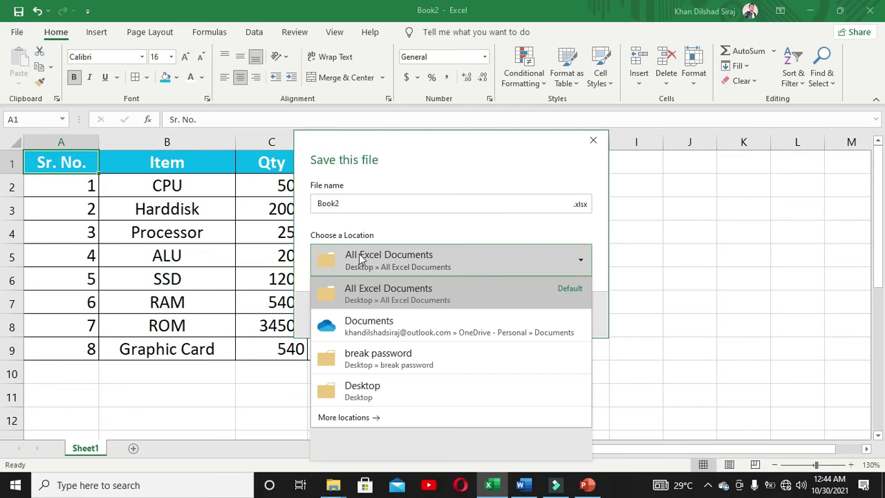
left_click(573, 261)
left_click(518, 314)
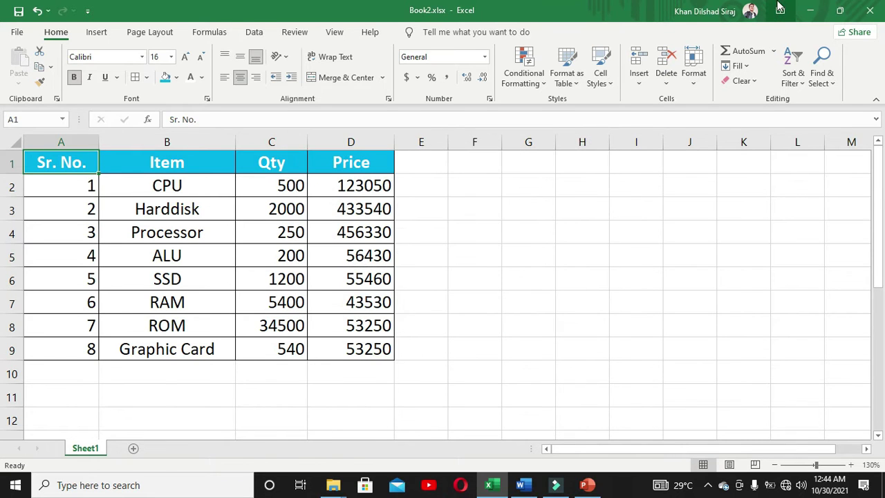
- Confirm Book2.xlsx is listed in the All Excel Documents folder, then return to Excel
left_click(810, 10)
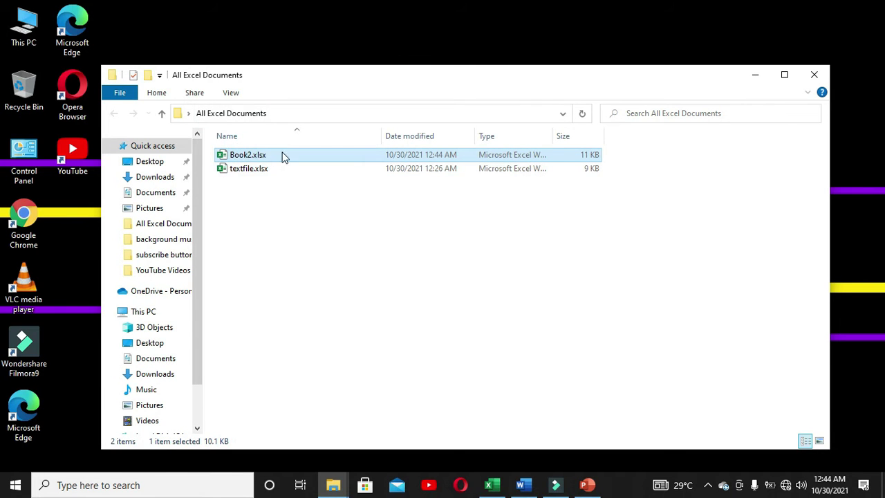
left_click(755, 74)
left_click(491, 484)
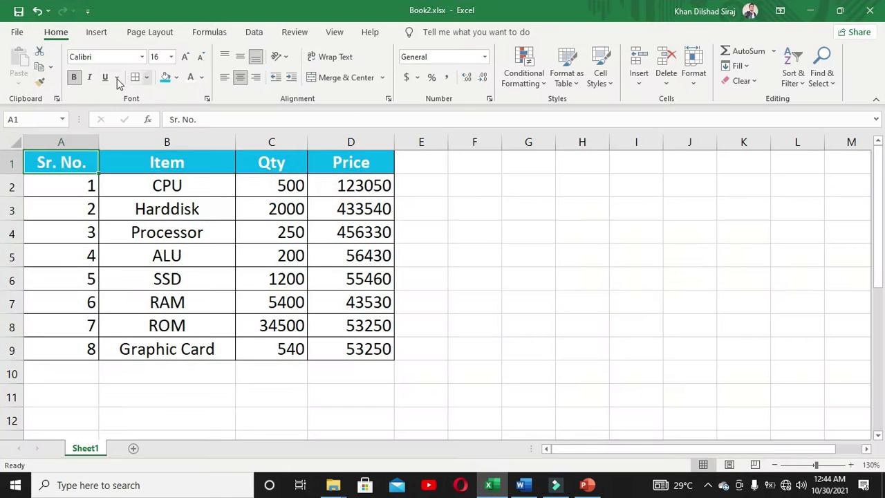
- Create blank workbook Book3, confirm saving defaults to All Excel Documents, and cancel
left_click(20, 33)
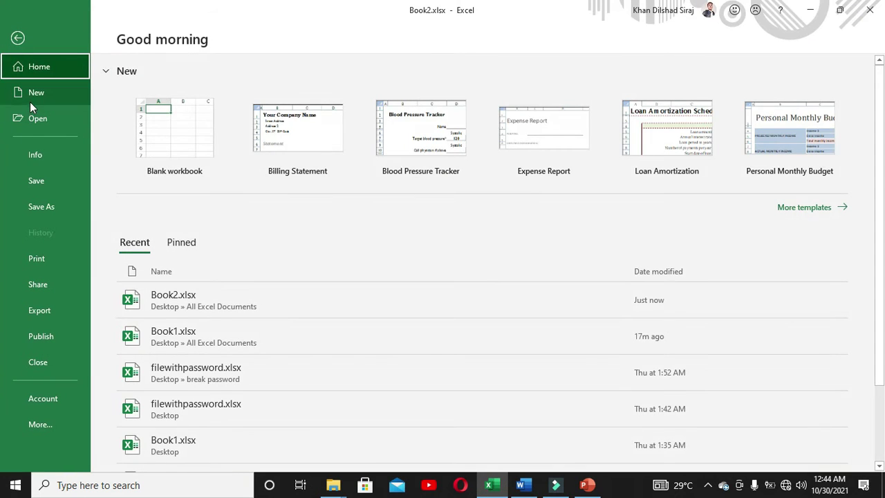
left_click(30, 93)
left_click(186, 140)
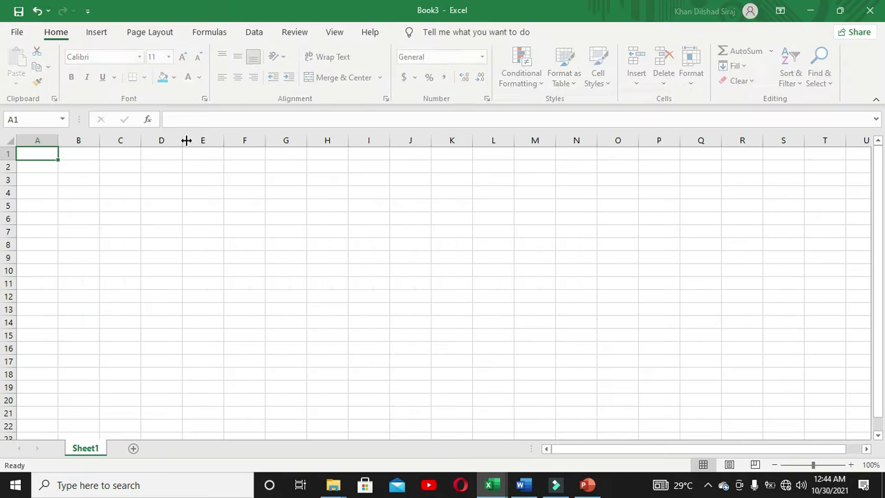
left_click(19, 11)
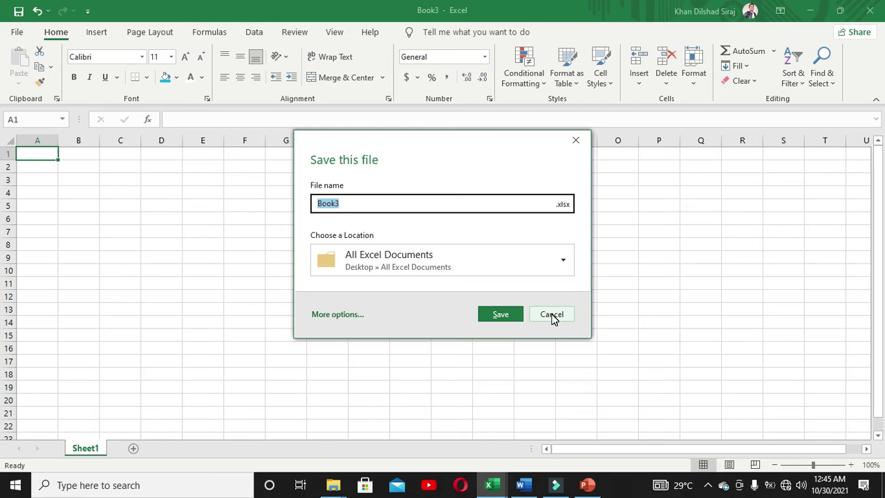
left_click(552, 316)
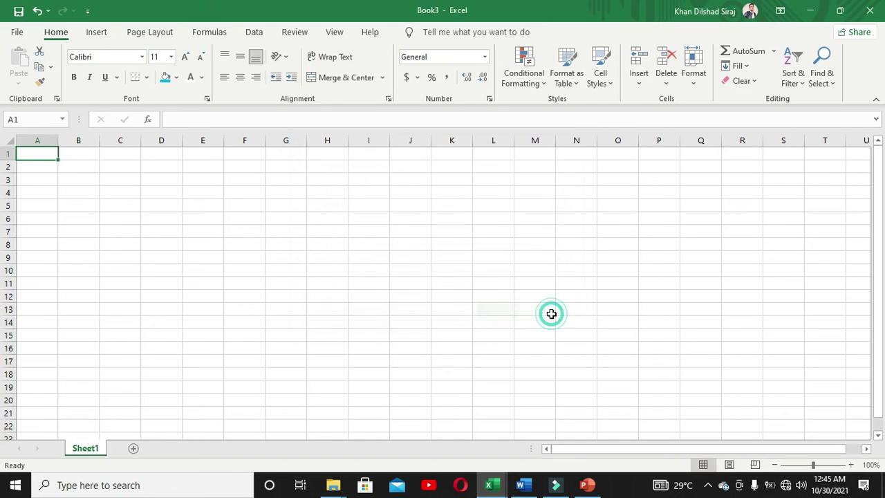
- In Word, pin All Word Documents to the save locations and make it the default
left_click(524, 485)
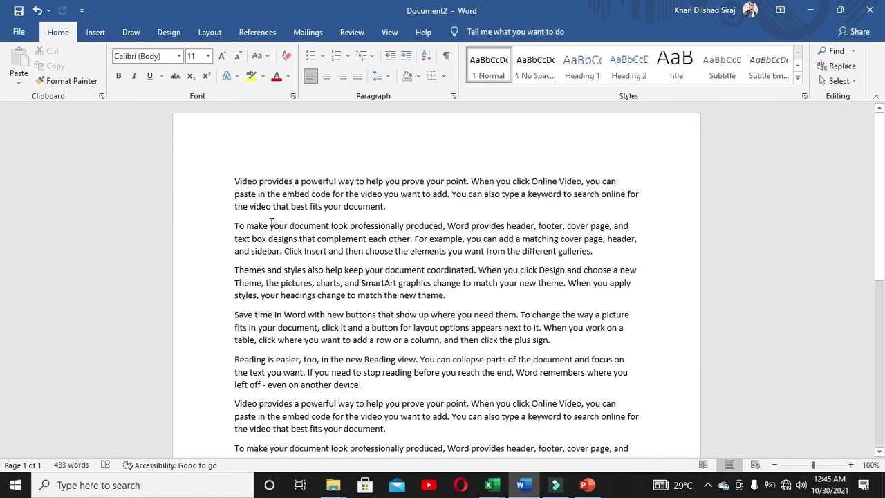
left_click(18, 12)
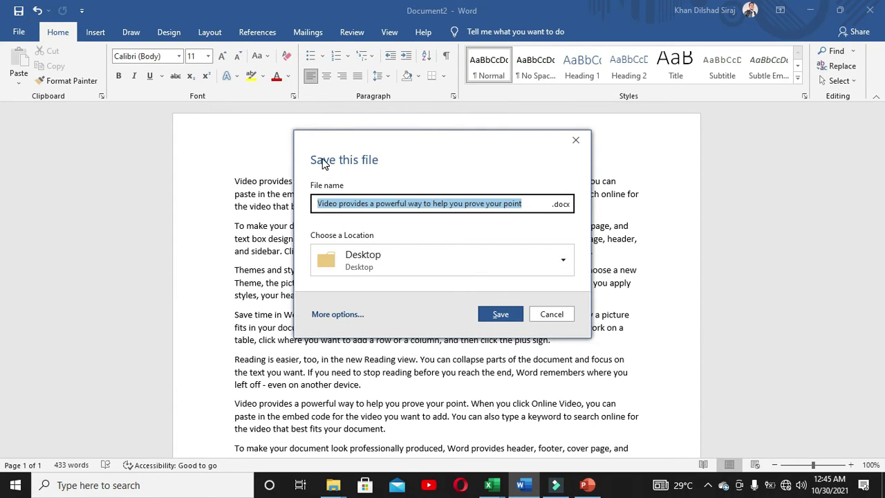
left_click(565, 257)
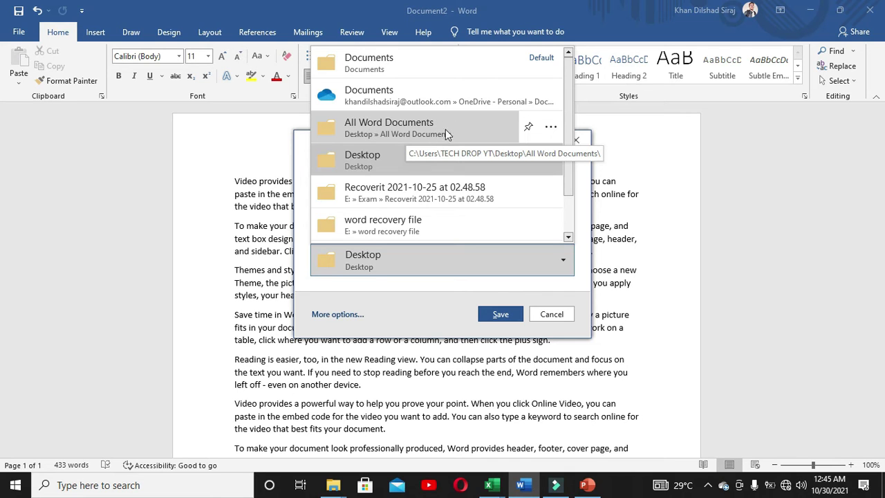
left_click(529, 129)
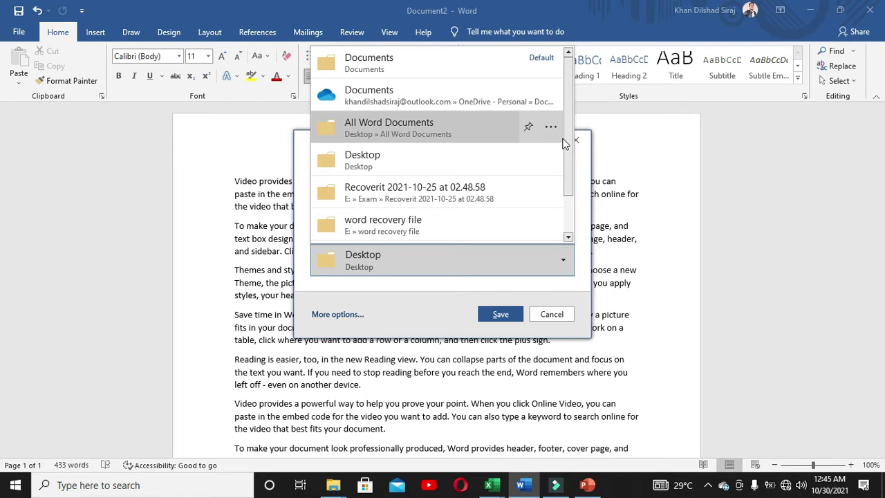
left_click(552, 128)
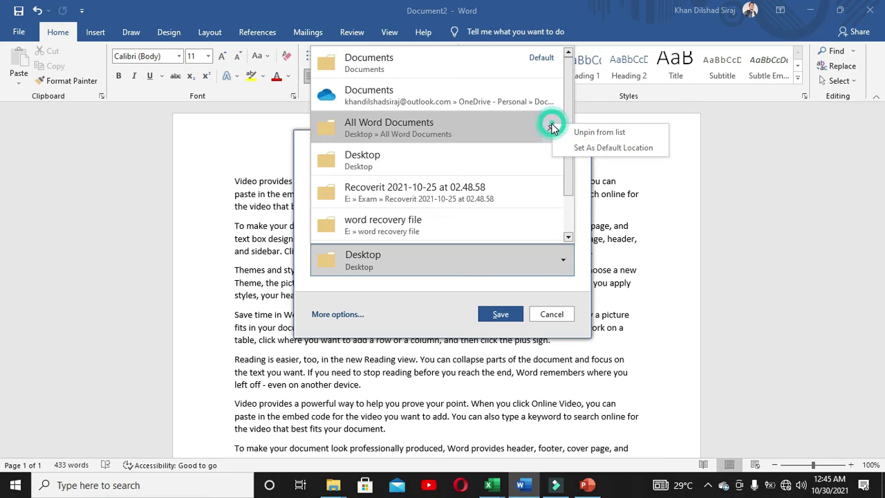
left_click(579, 146)
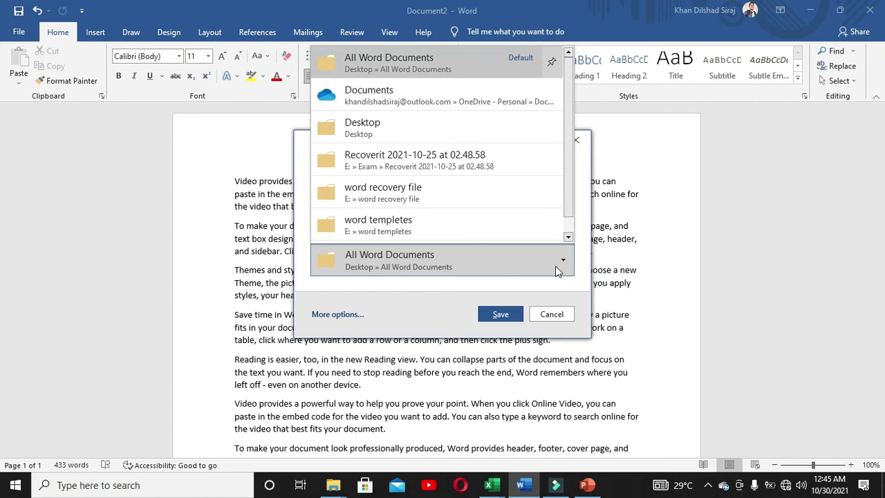
left_click(563, 260)
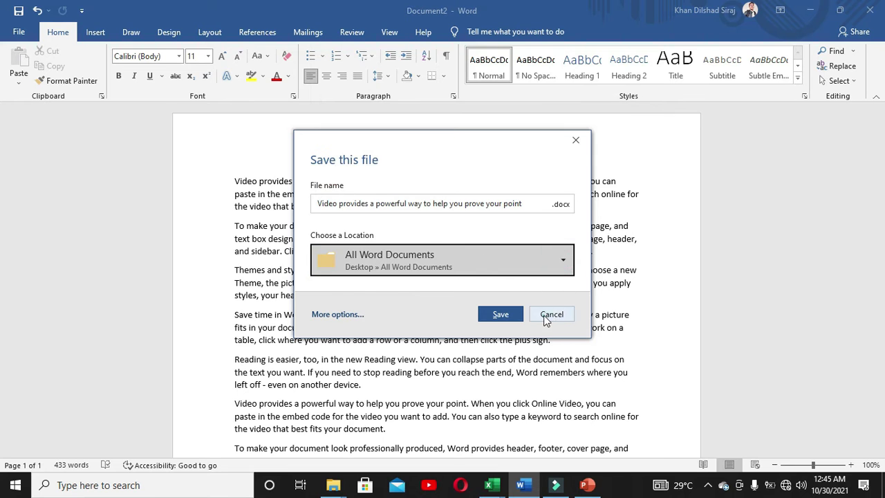
- Save the document as 'Video provides a powerful way to help you prove your point.docx' in All Word Documents
left_click(552, 314)
left_click(18, 10)
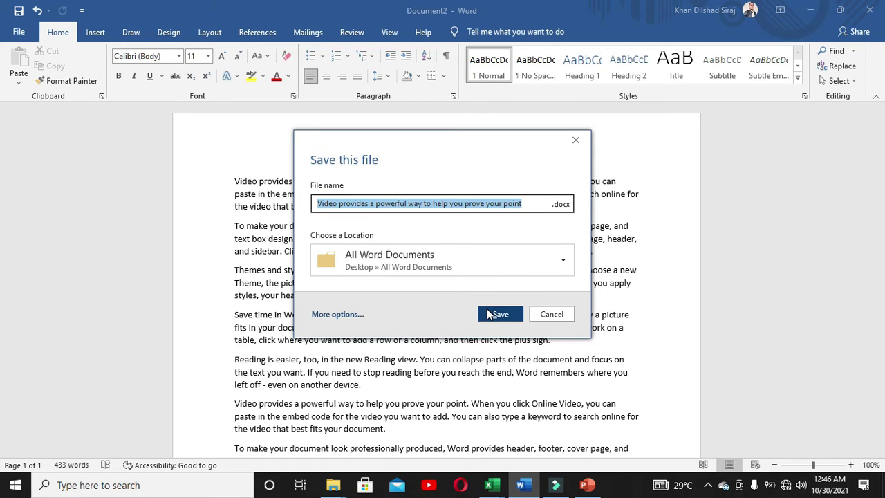
left_click(500, 314)
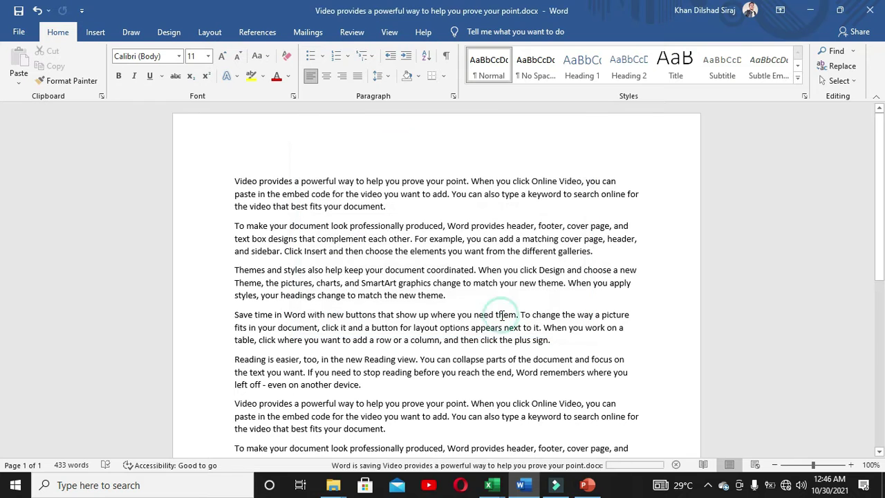
- Move the All Word Documents desktop folder beside All Excel Documents
left_click(809, 12)
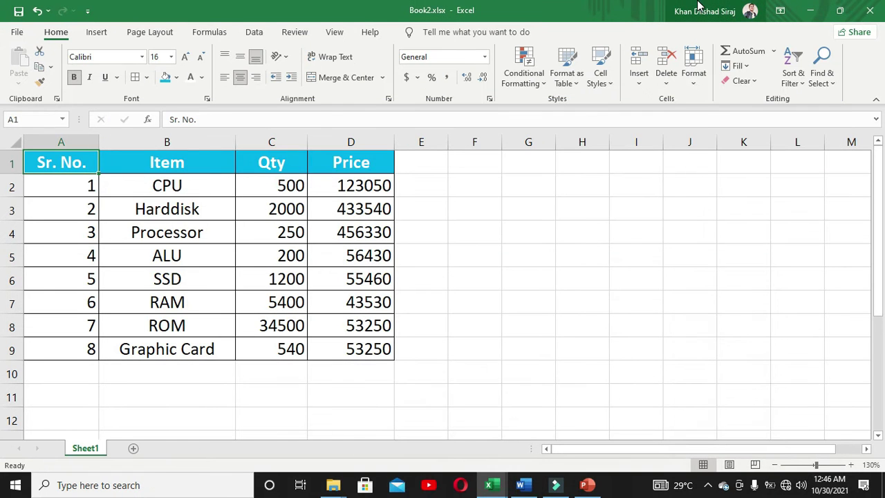
left_click(810, 11)
left_click_drag(260, 92, 485, 89)
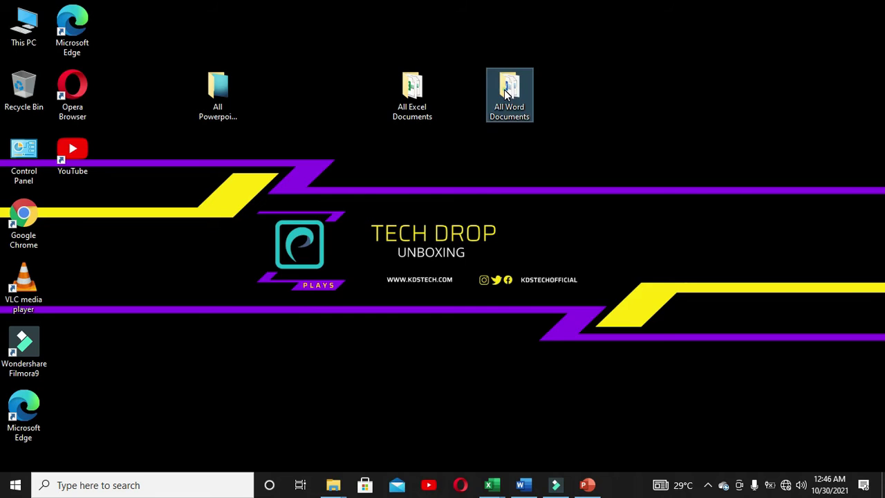
- Check All Word Documents holds textfile.docx and the new Word file, then switch to PowerPoint
double_click(505, 89)
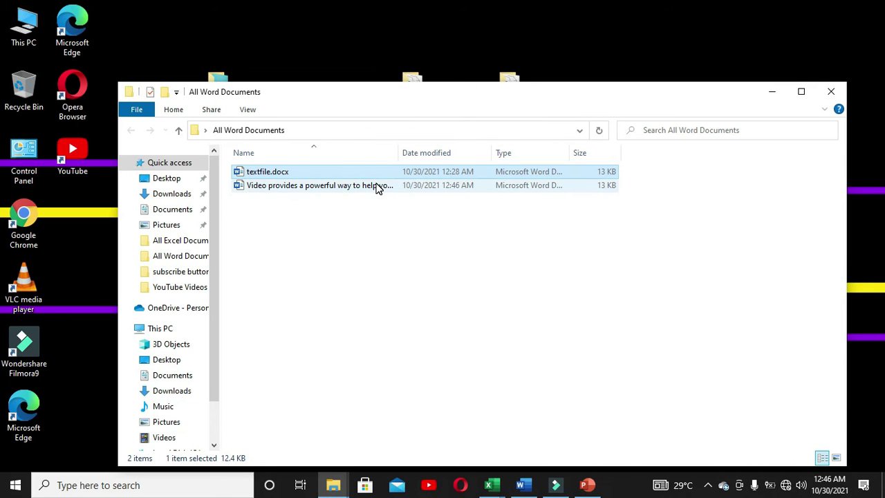
left_click(291, 187)
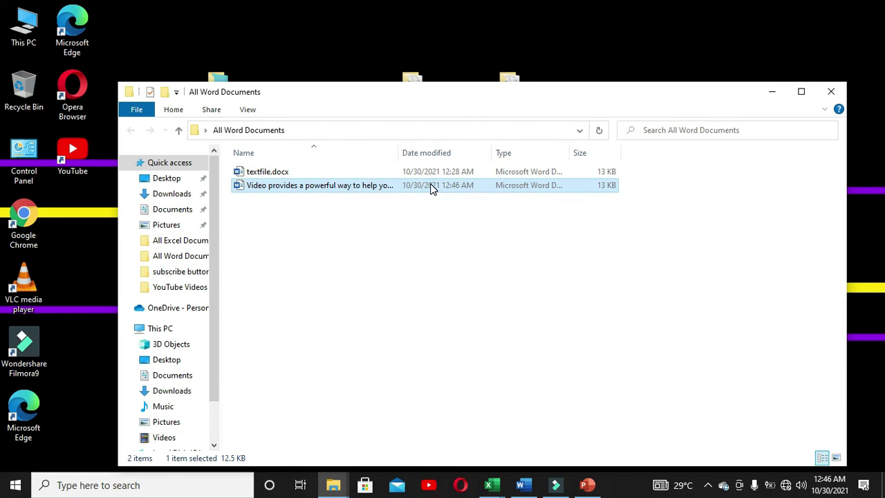
left_click(772, 91)
left_click(581, 474)
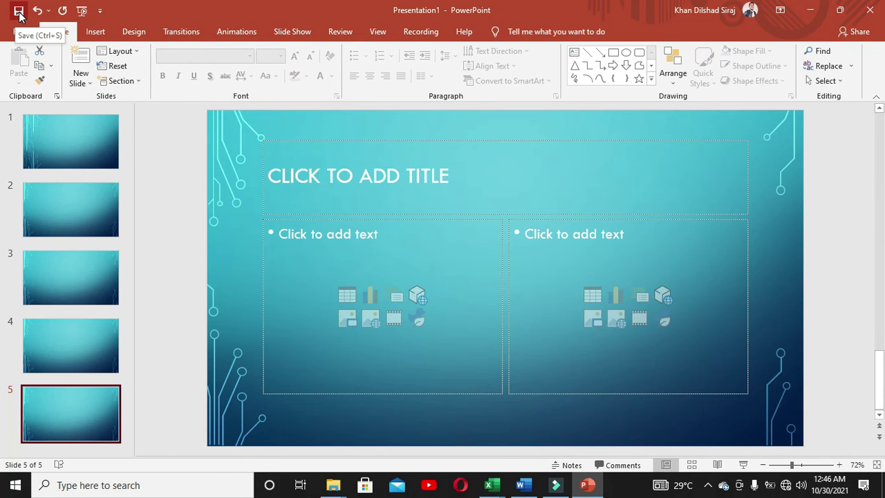
- Make All Powerpoint Documents PowerPoint's default save location
left_click(19, 13)
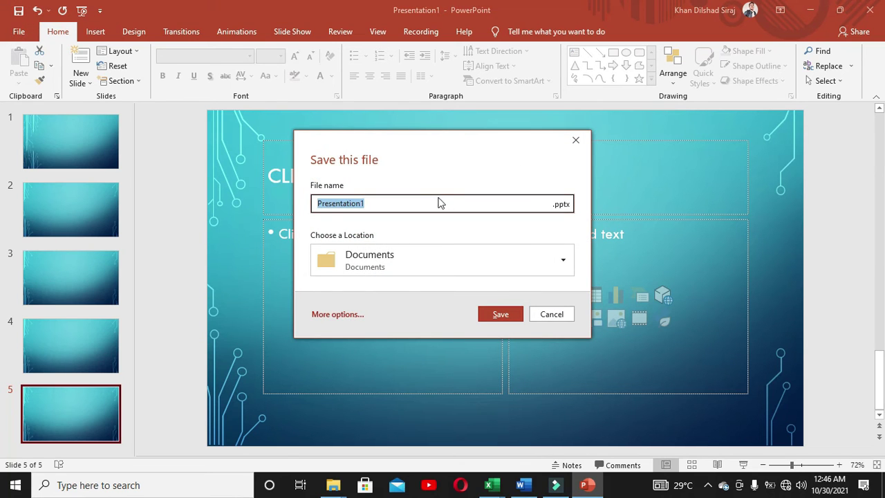
left_click(567, 263)
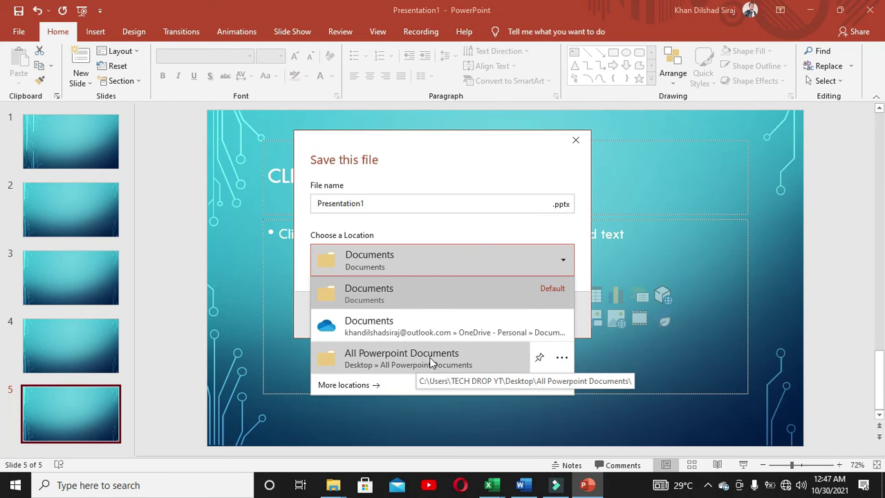
left_click(556, 360)
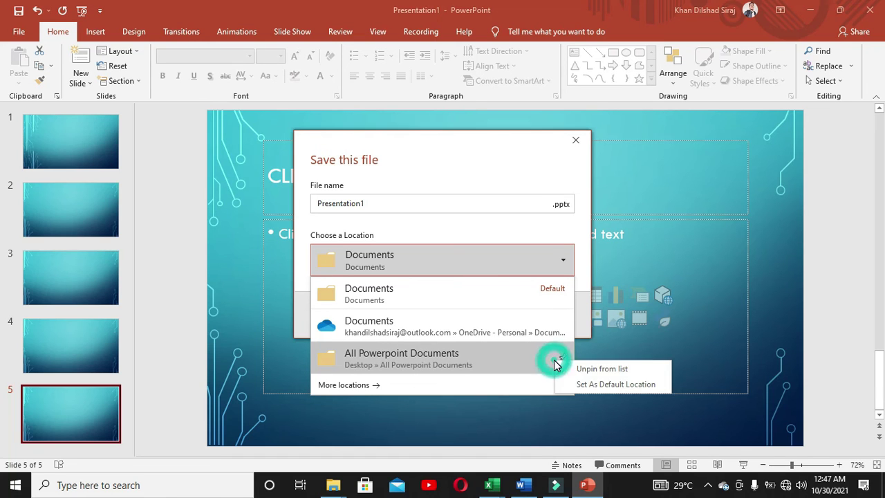
left_click(601, 384)
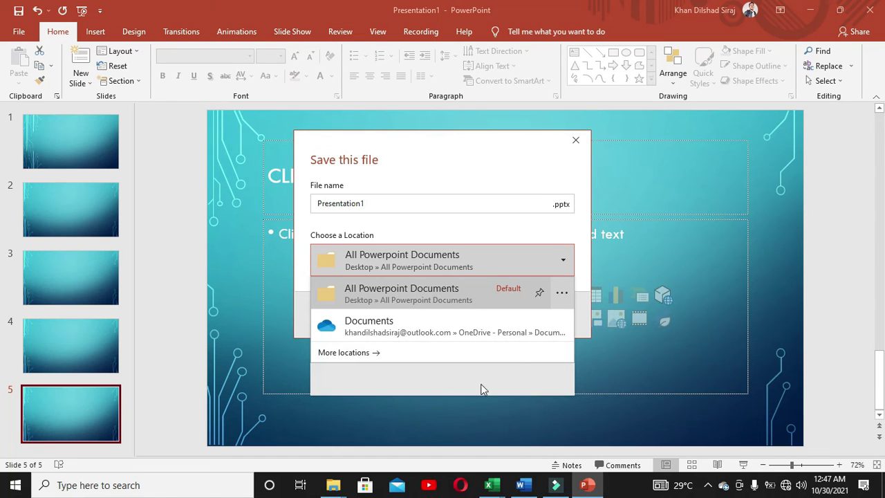
left_click(651, 273)
- Save the deck as Presentation1.pptx in All Powerpoint Documents
left_click(578, 136)
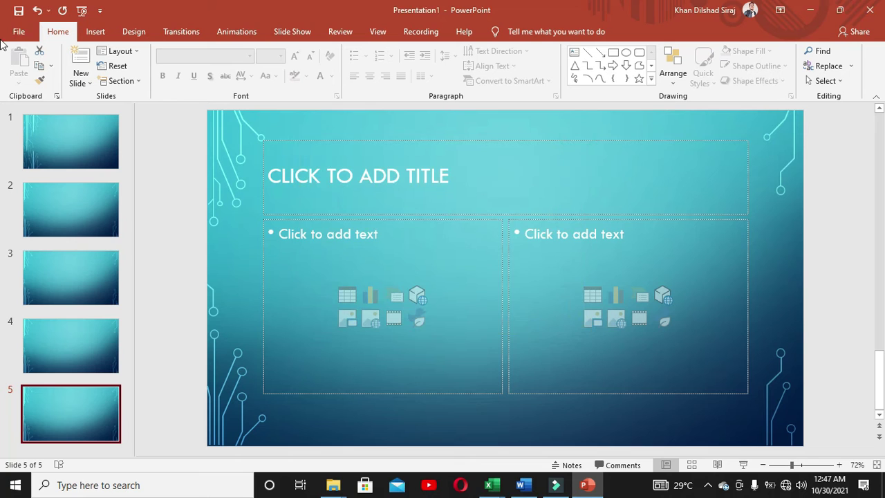
left_click(17, 10)
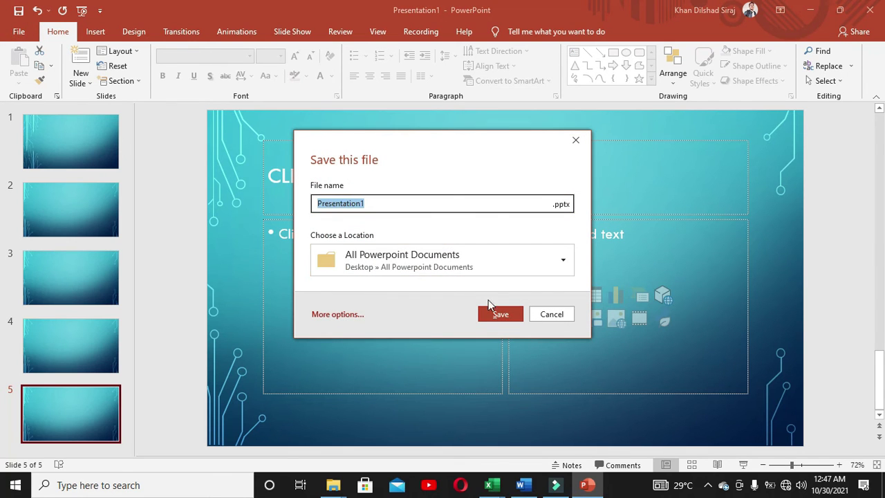
left_click(503, 317)
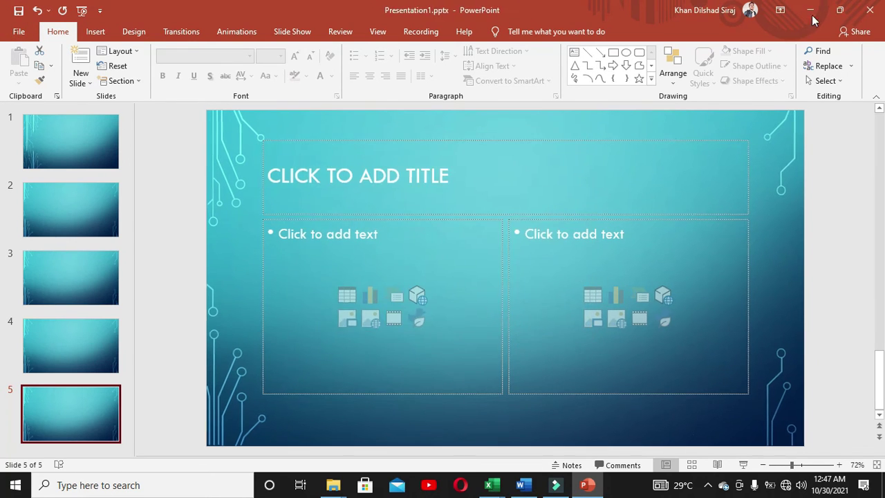
- Create a new presentation from the Circuit template
left_click(18, 31)
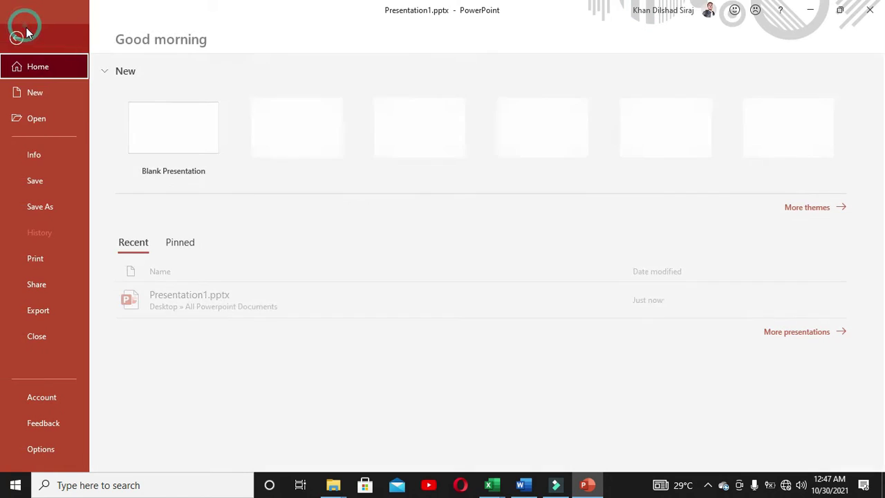
left_click(36, 93)
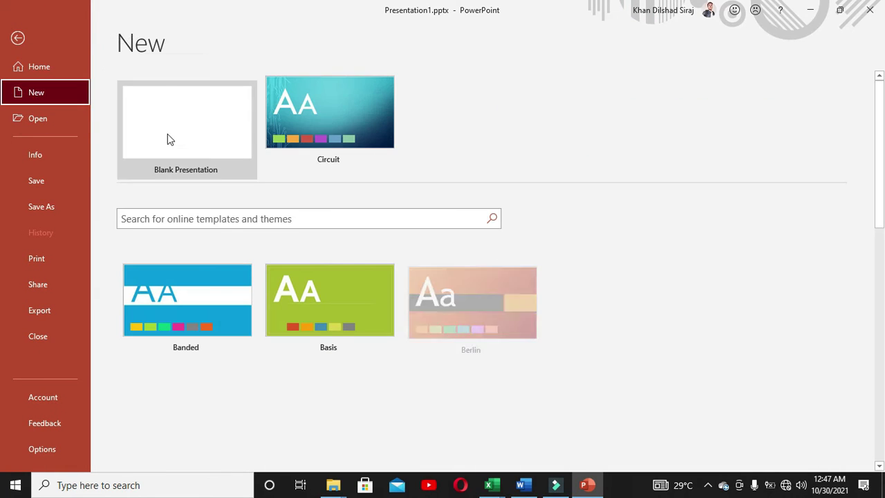
left_click(299, 119)
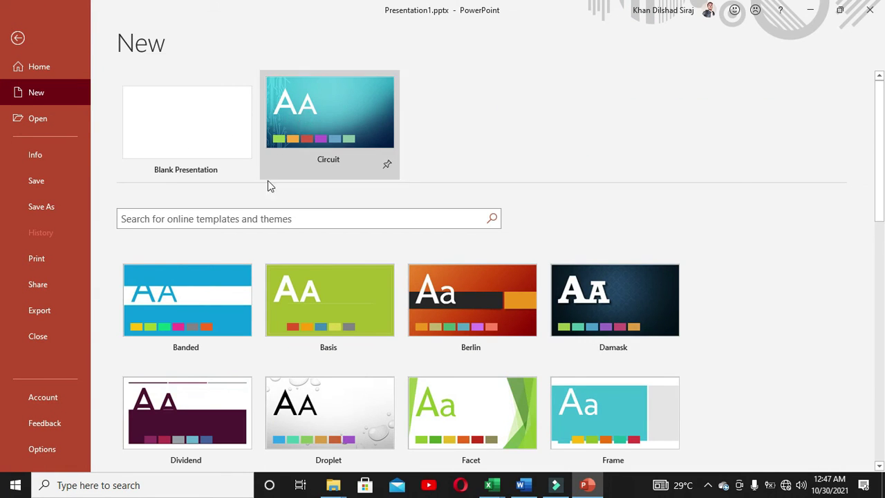
left_click(513, 317)
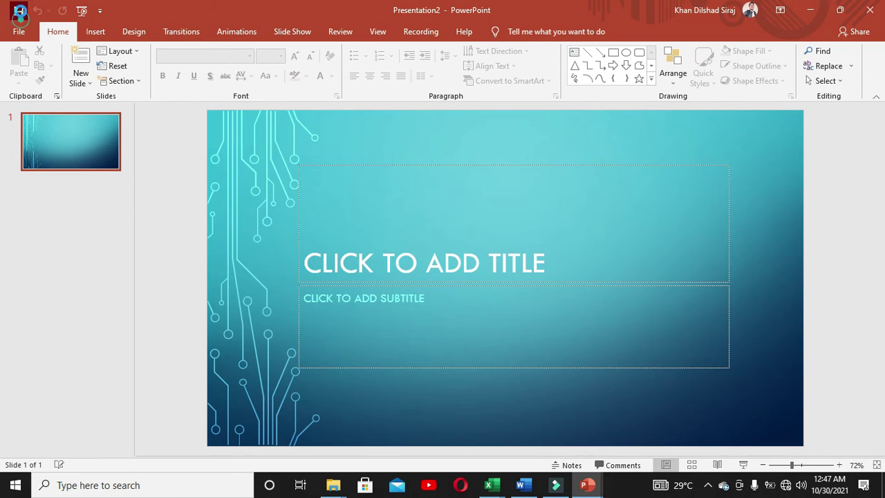
- Confirm Presentation2 would save to All Powerpoint Documents, then close it unsaved
left_click(19, 10)
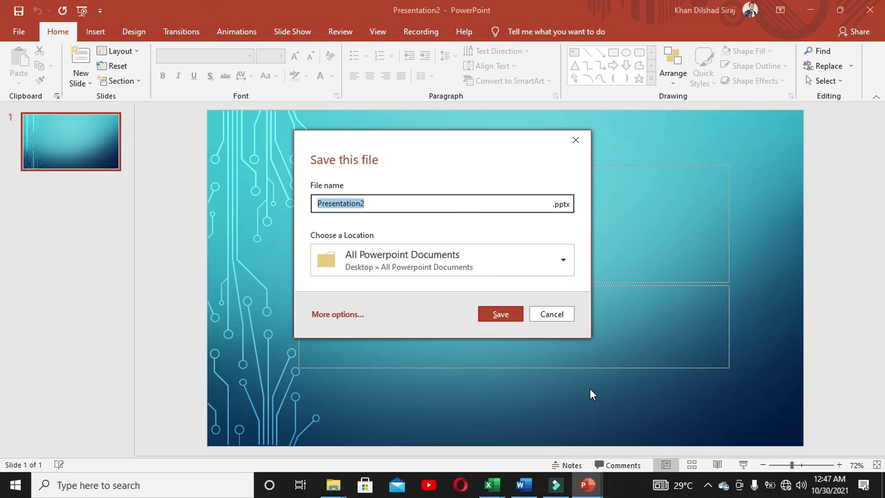
left_click(563, 315)
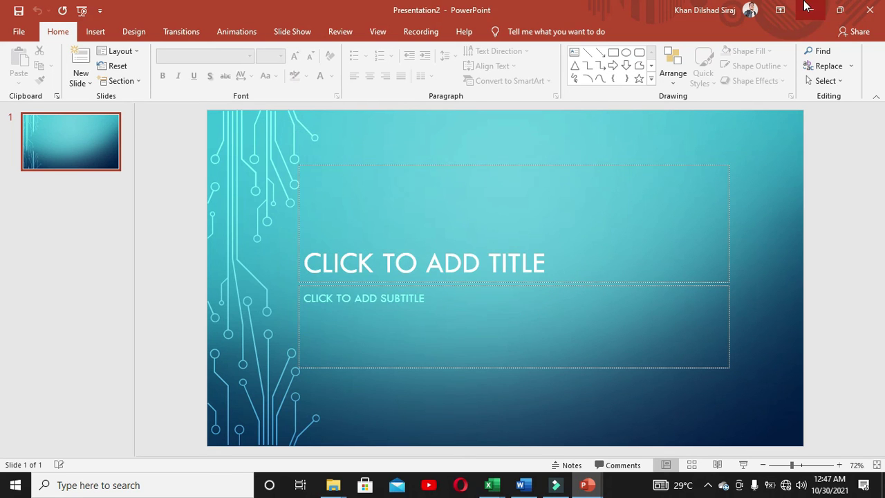
left_click(806, 6)
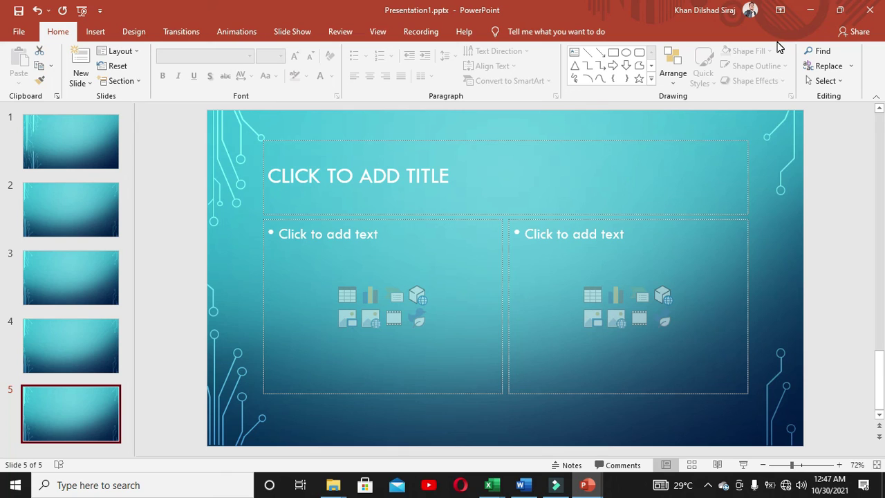